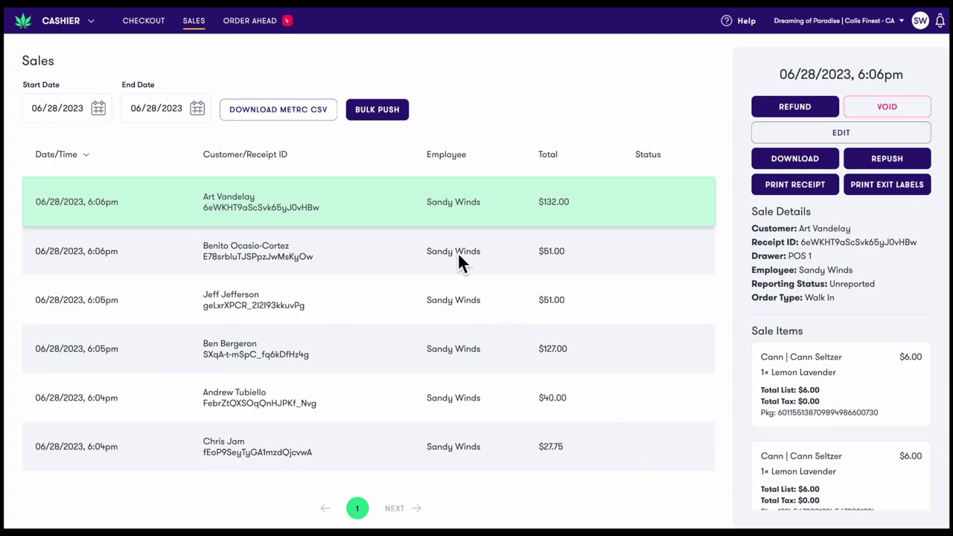
Open the module navigation menu listing the sections from Cashier through Deals
{"action": "left_click", "coordinate": [75, 24]}
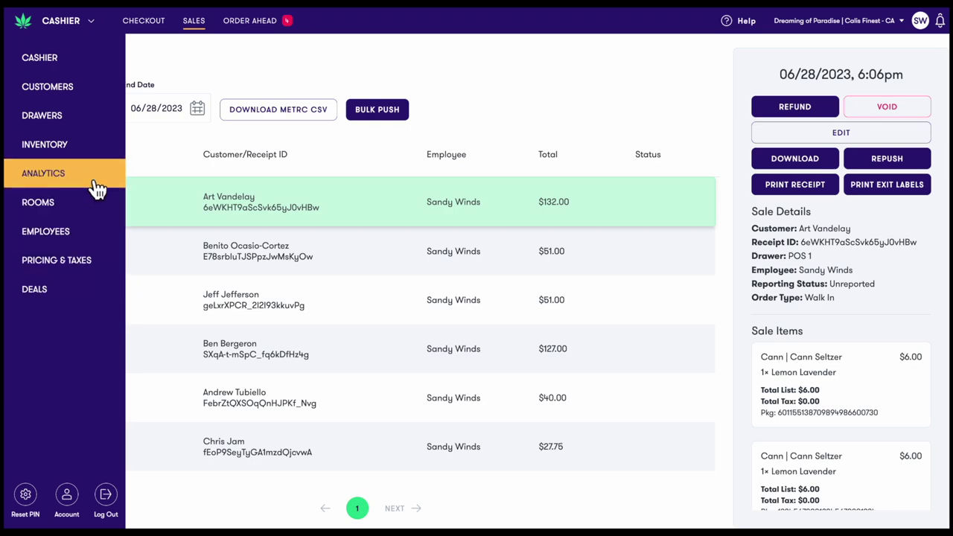
{"action": "left_click", "coordinate": [103, 66]}
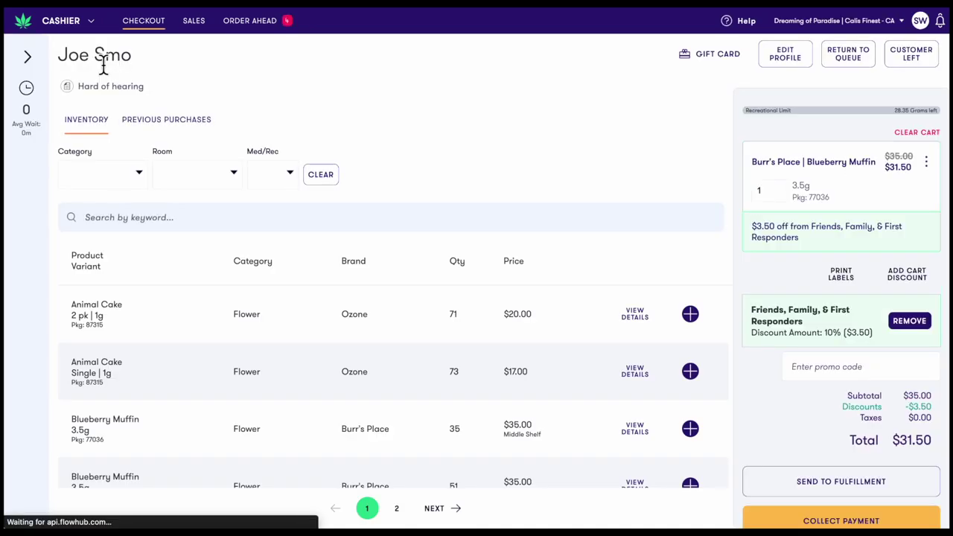
{"action": "left_click", "coordinate": [30, 59]}
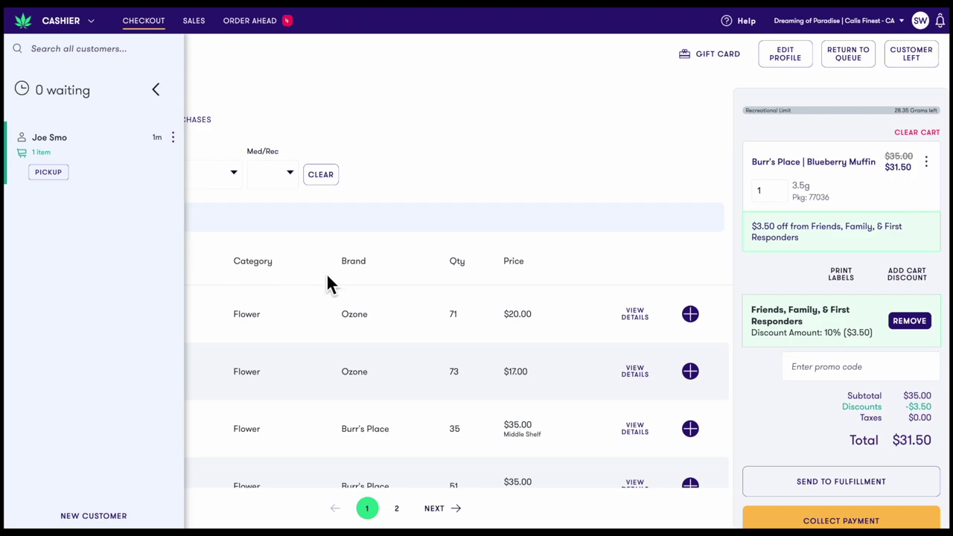
{"action": "left_click", "coordinate": [157, 89]}
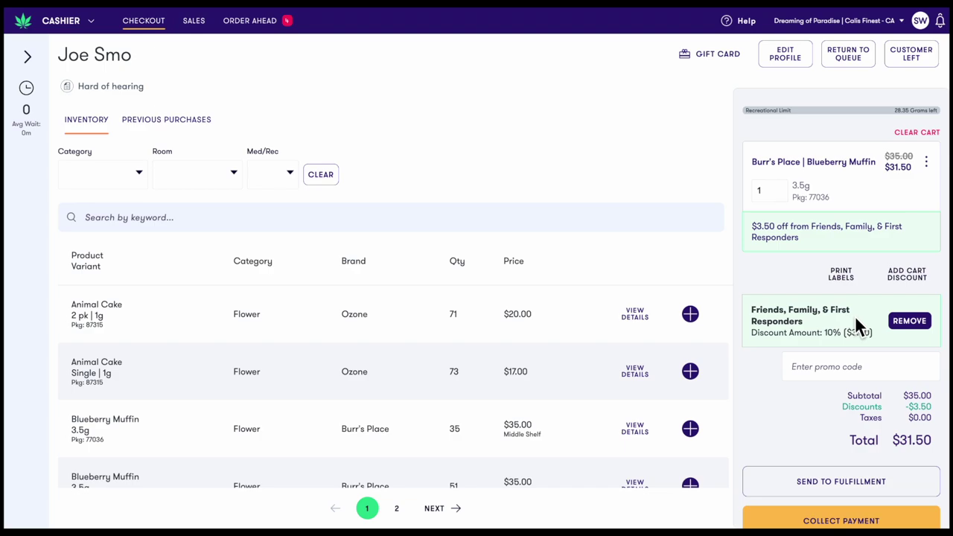
List the 06/28/2023 sales and show the 6:06pm $132.00 sale's details and items
{"action": "left_click", "coordinate": [192, 24]}
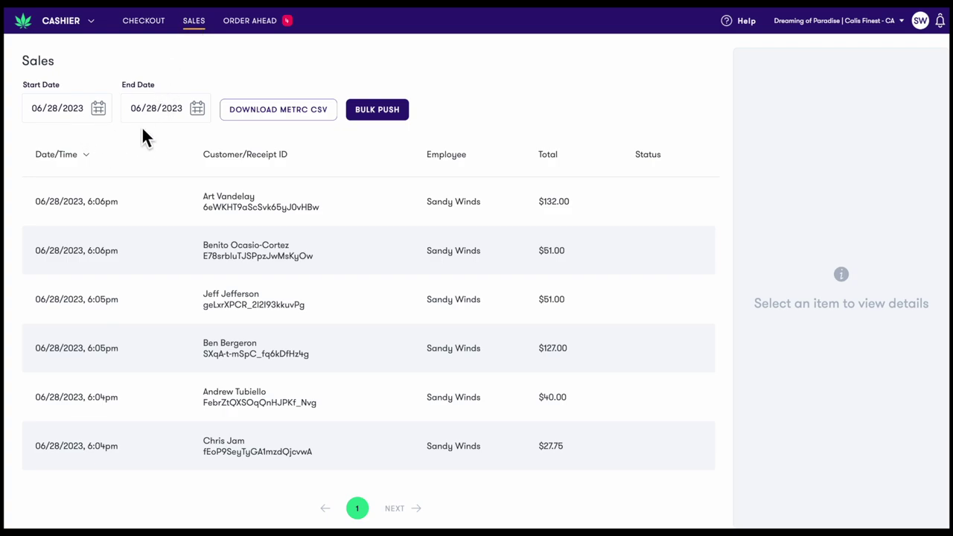
{"action": "left_click", "coordinate": [254, 212]}
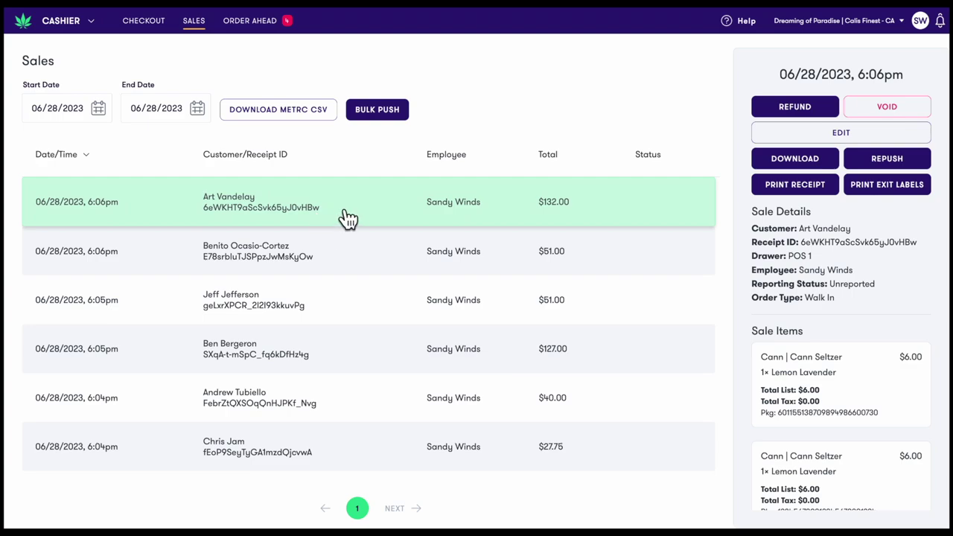
Show the Order Ahead board with 2 new, 1 in-progress and 1 ready order
{"action": "left_click", "coordinate": [256, 28]}
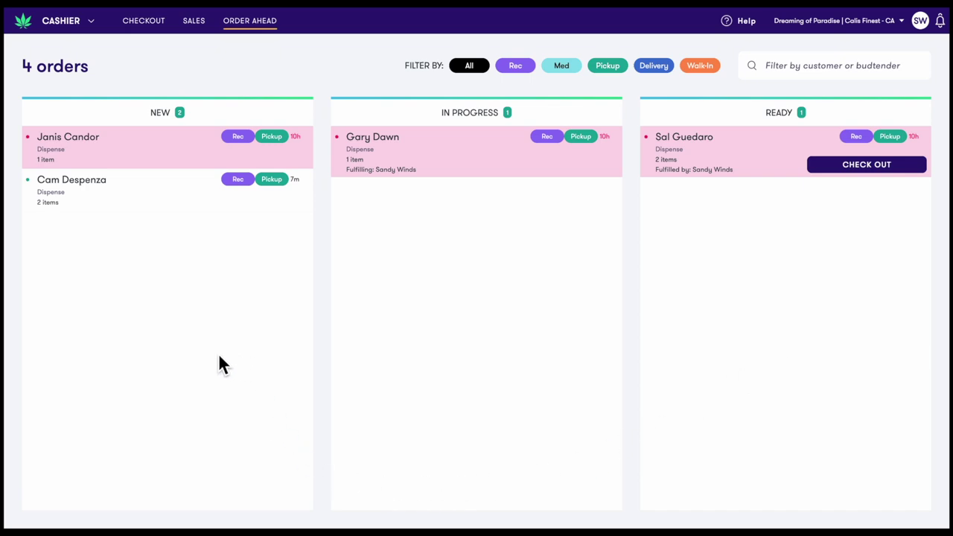
Go to the Customers module and view a Colorado customer's details
{"action": "left_click", "coordinate": [72, 27]}
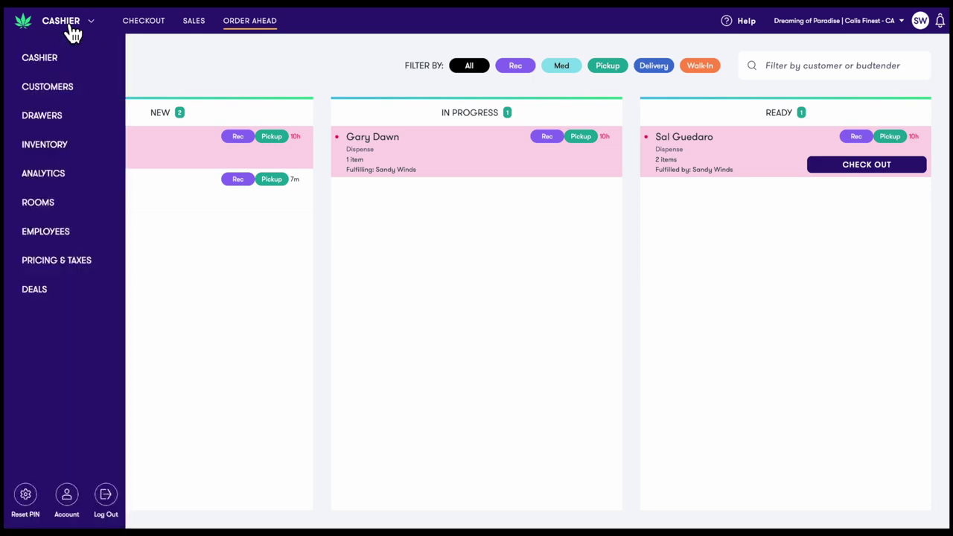
{"action": "left_click", "coordinate": [59, 88]}
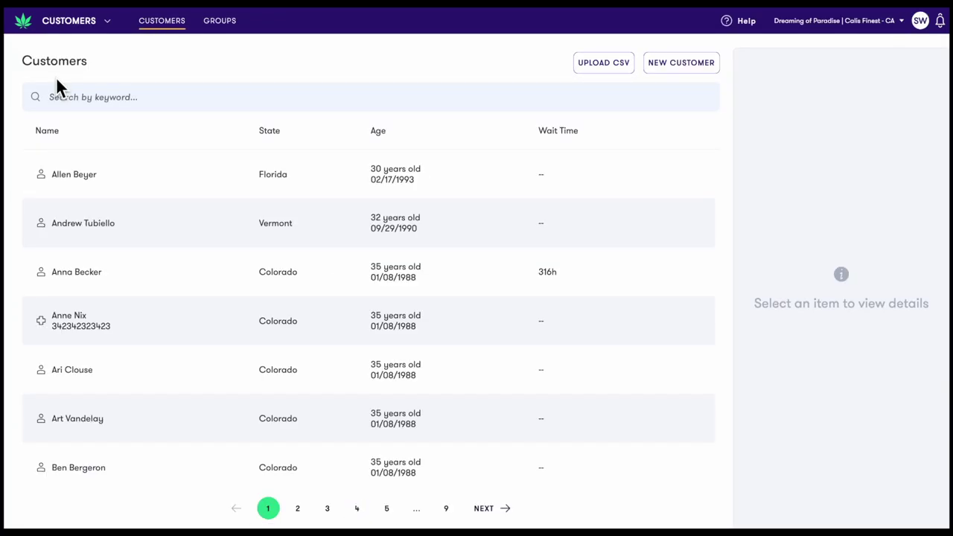
{"action": "scroll", "coordinate": [217, 264], "scroll_direction": "down", "scroll_amount": 2}
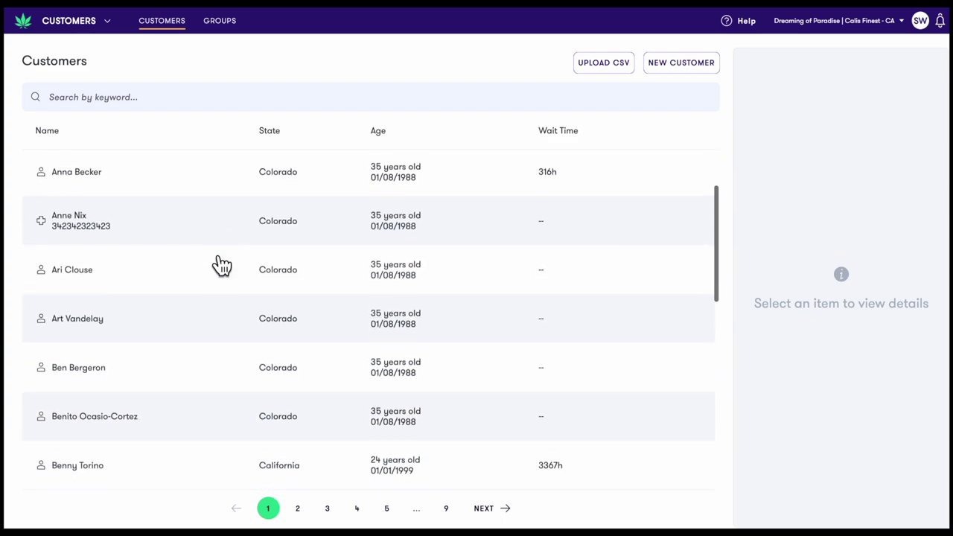
{"action": "scroll", "coordinate": [222, 265], "scroll_direction": "down", "scroll_amount": 5}
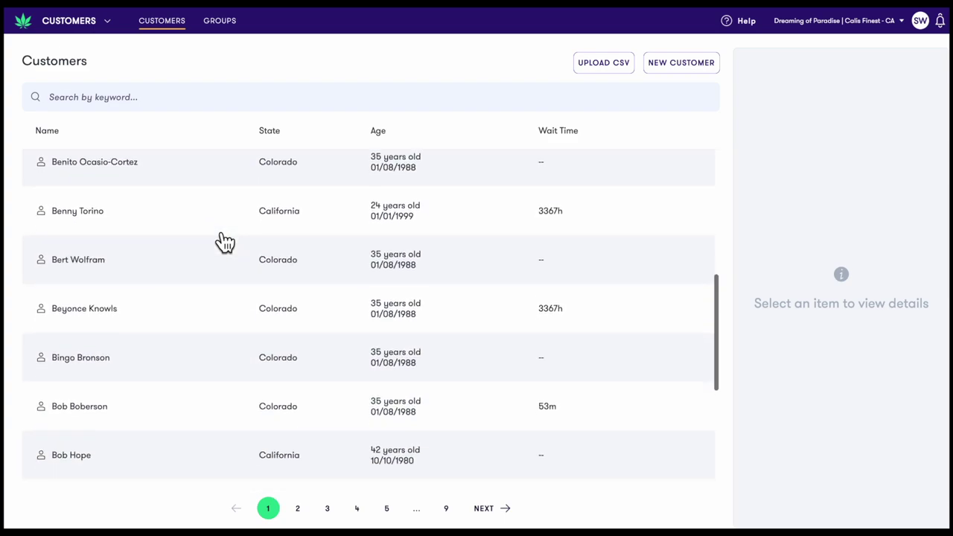
{"action": "left_click", "coordinate": [220, 259]}
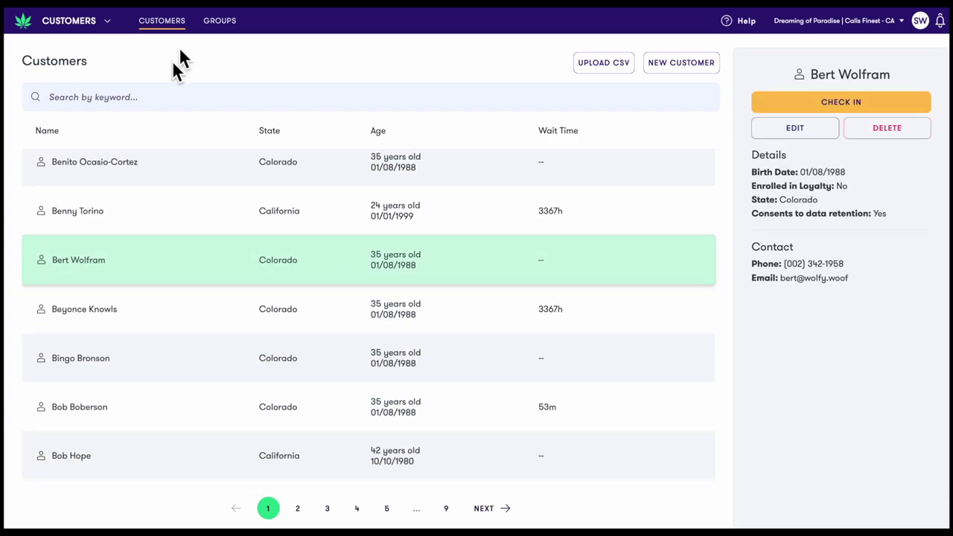
In the customer groups list, view the Employees and then First Responders group details
{"action": "left_click", "coordinate": [221, 22]}
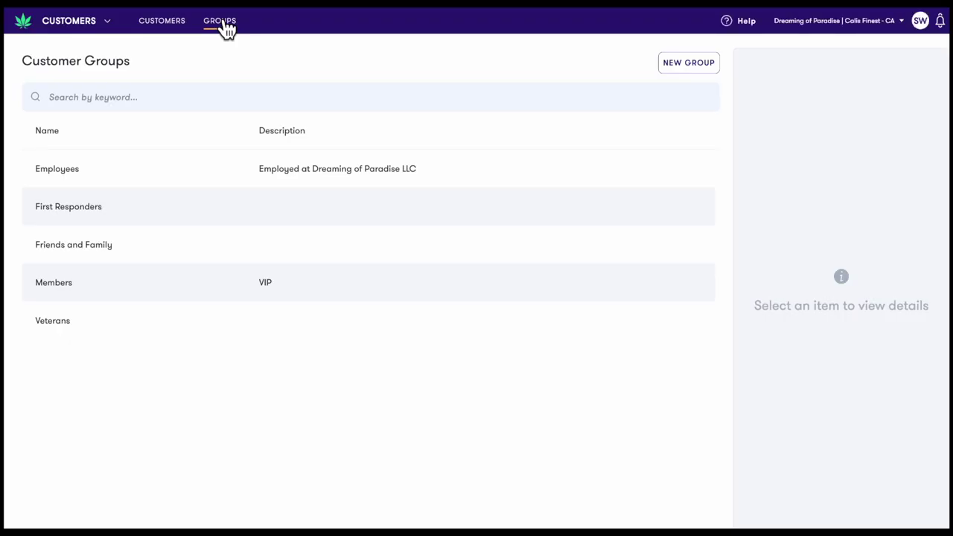
{"action": "left_click", "coordinate": [216, 181]}
{"action": "left_click", "coordinate": [217, 207]}
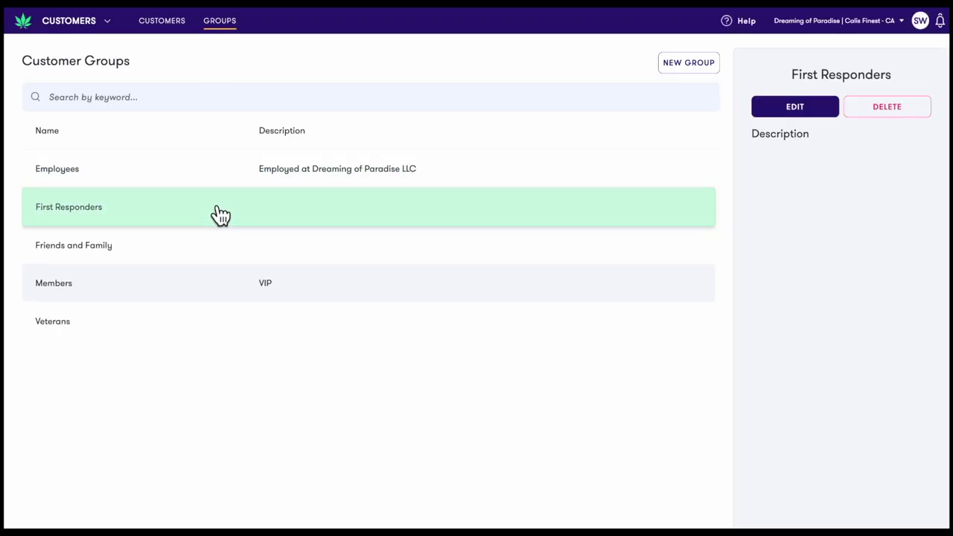
Go to the Drawers module and view the POS 1 drawer's details
{"action": "left_click", "coordinate": [96, 24]}
{"action": "left_click", "coordinate": [103, 116]}
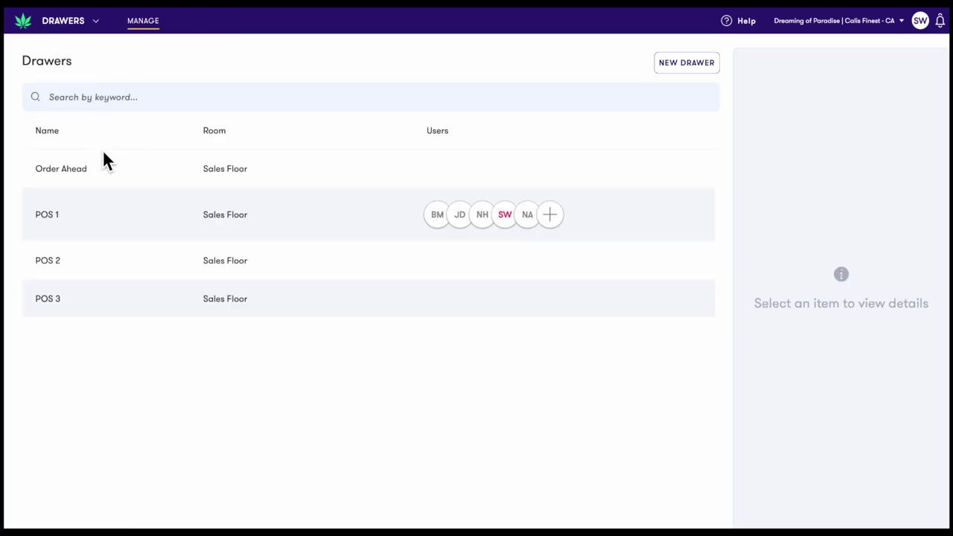
{"action": "left_click", "coordinate": [260, 207]}
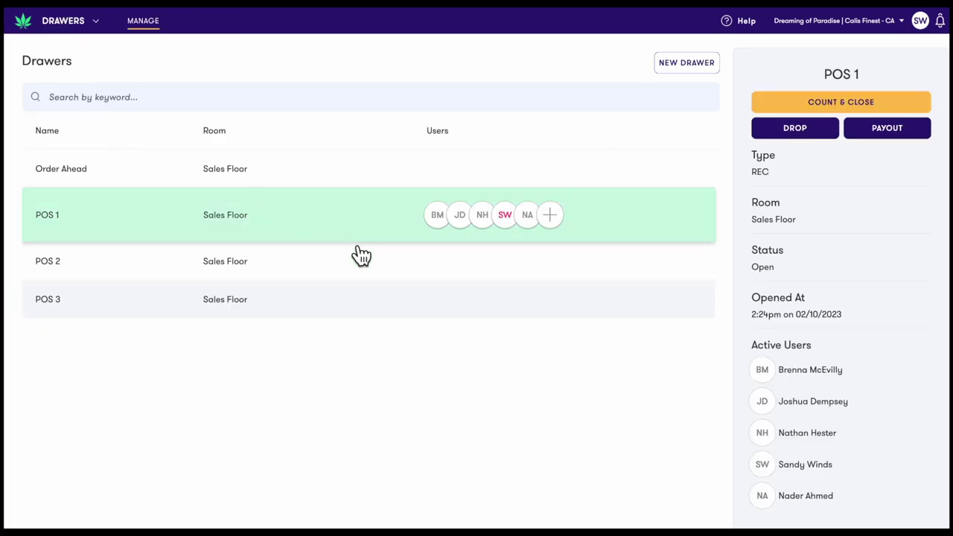
In Inventory, view Animal Cake 2 pk | 1g, then dismiss Upload CSV and New Inventory
{"action": "left_click", "coordinate": [84, 25]}
{"action": "left_click", "coordinate": [88, 143]}
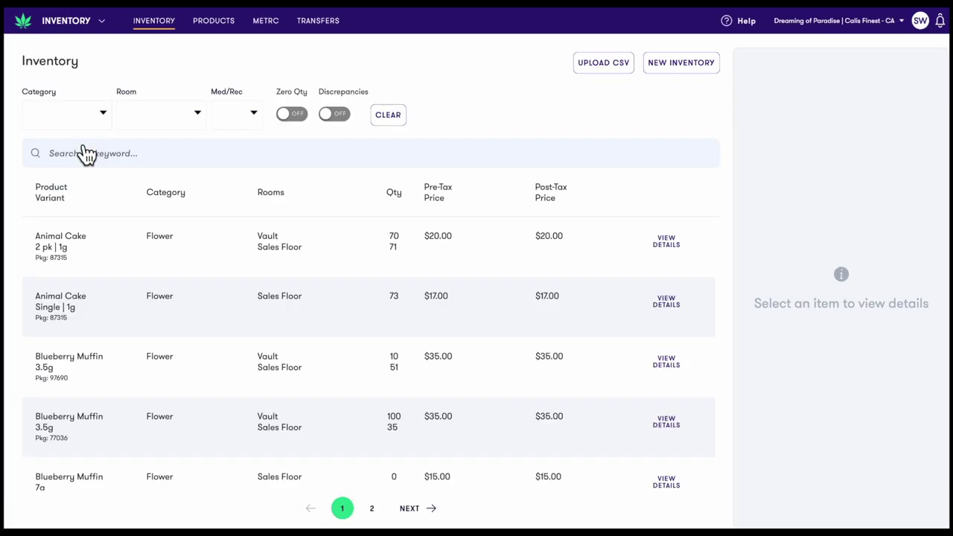
{"action": "left_click", "coordinate": [225, 256]}
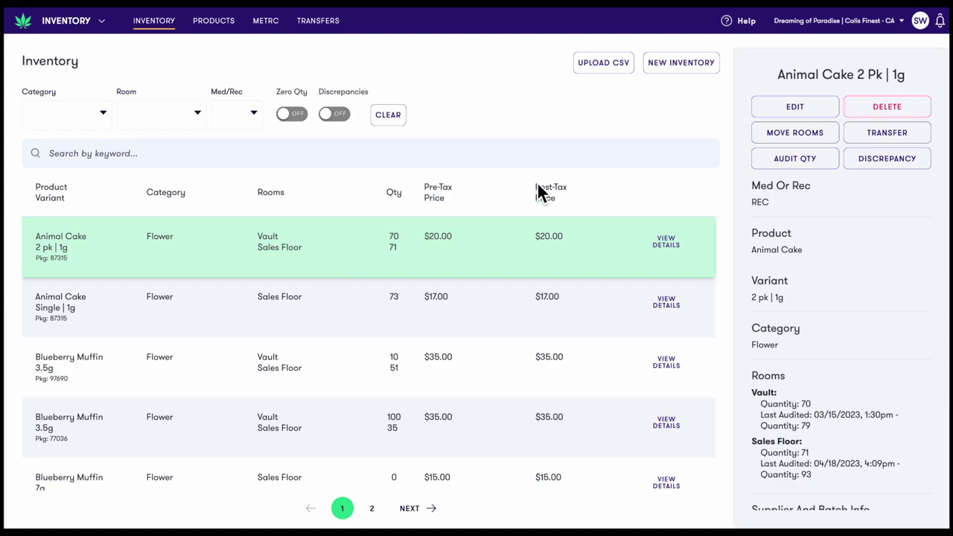
{"action": "left_click", "coordinate": [606, 75]}
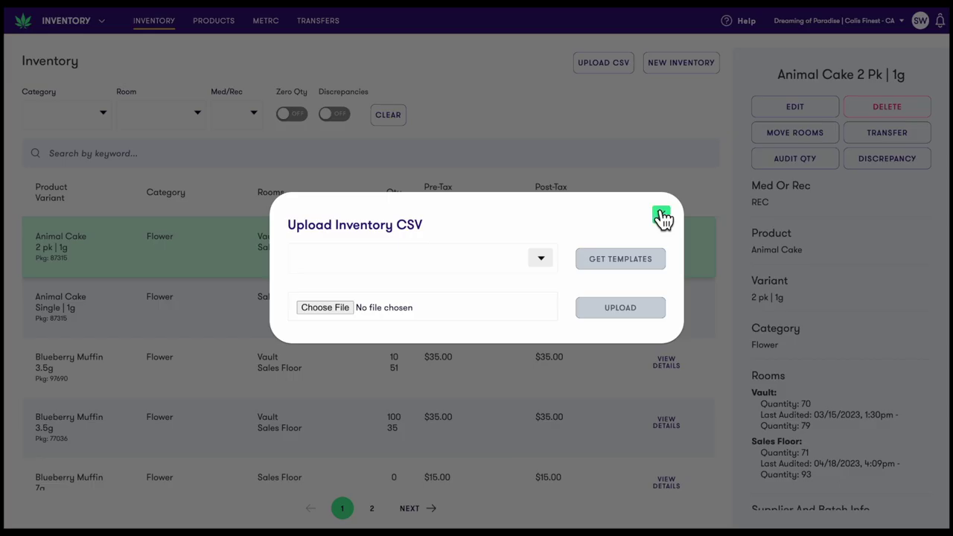
{"action": "left_click", "coordinate": [661, 213]}
{"action": "left_click", "coordinate": [699, 72]}
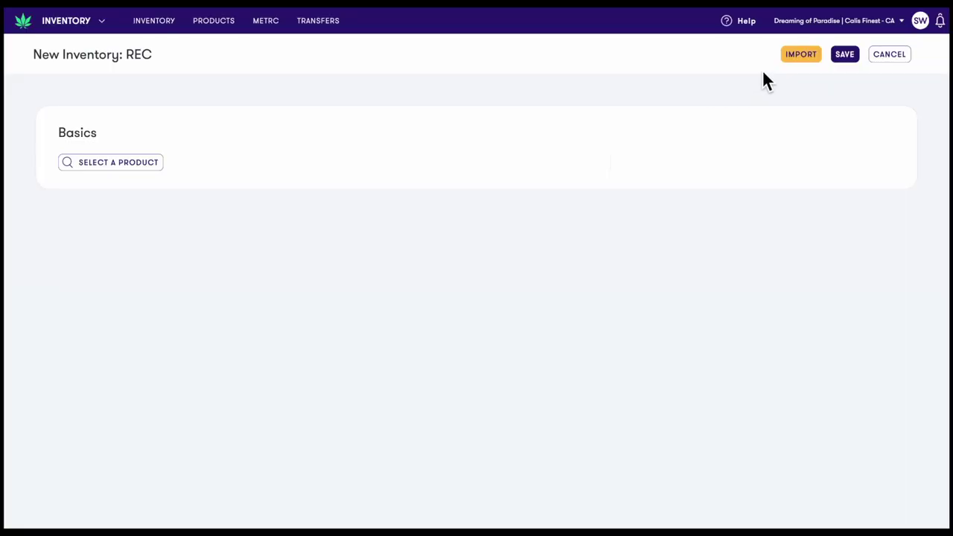
{"action": "left_click", "coordinate": [885, 58]}
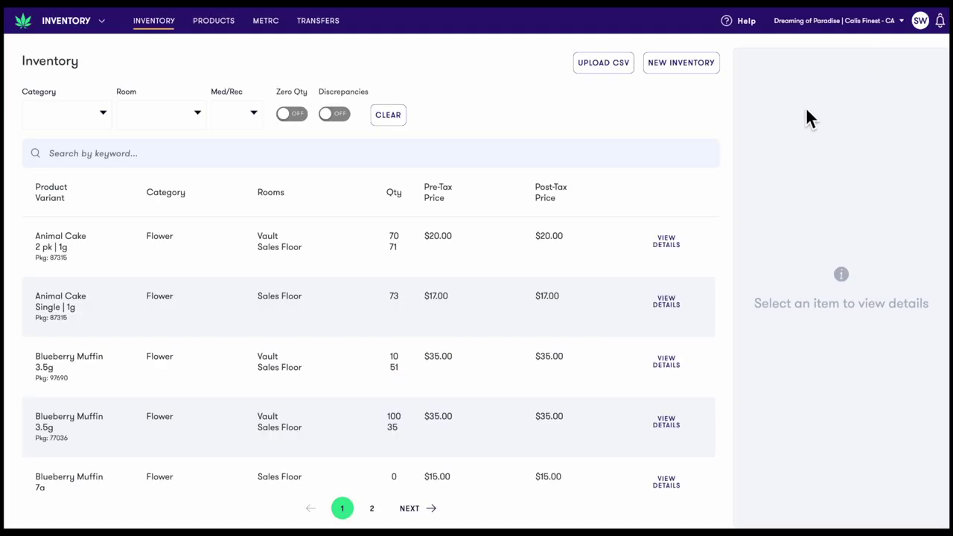
Review the 12 Inch Glass Bong product, ProTab Hybrid METRC discrepancy and Flower Power Tee Large transfer
{"action": "left_click", "coordinate": [215, 21]}
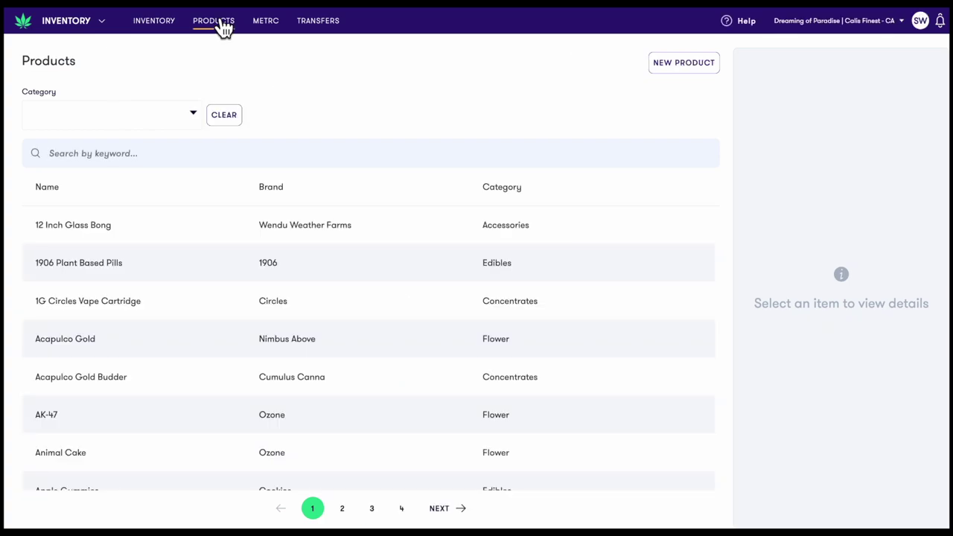
{"action": "left_click", "coordinate": [227, 224]}
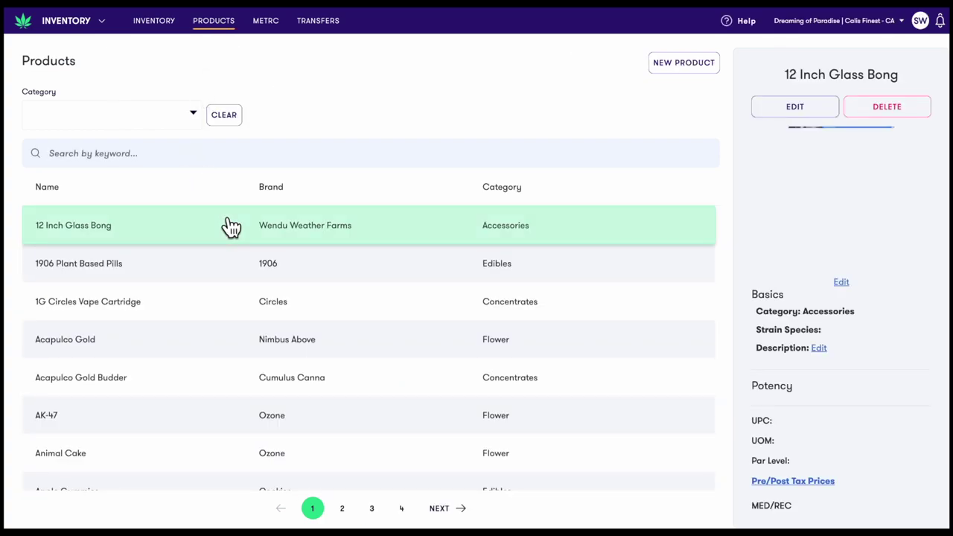
{"action": "left_click", "coordinate": [268, 29]}
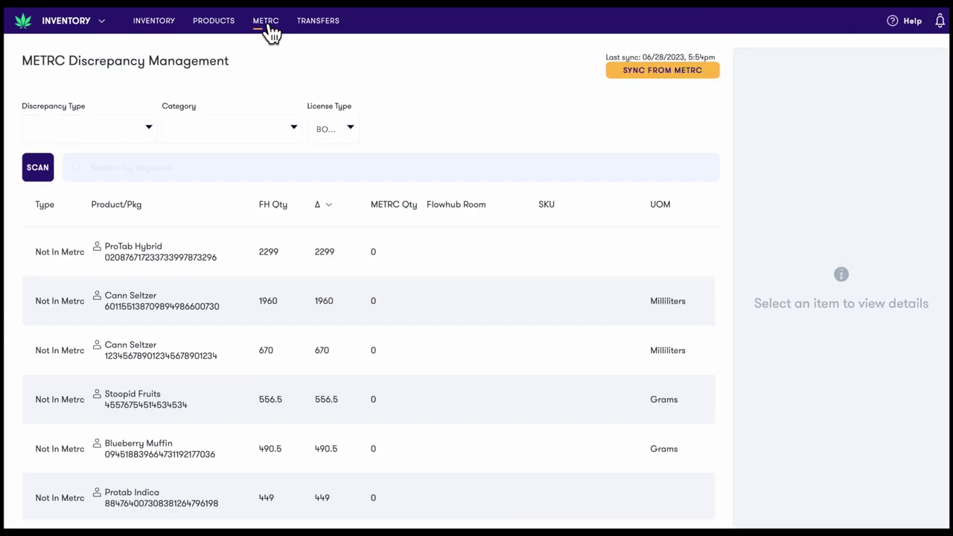
{"action": "left_click", "coordinate": [334, 253]}
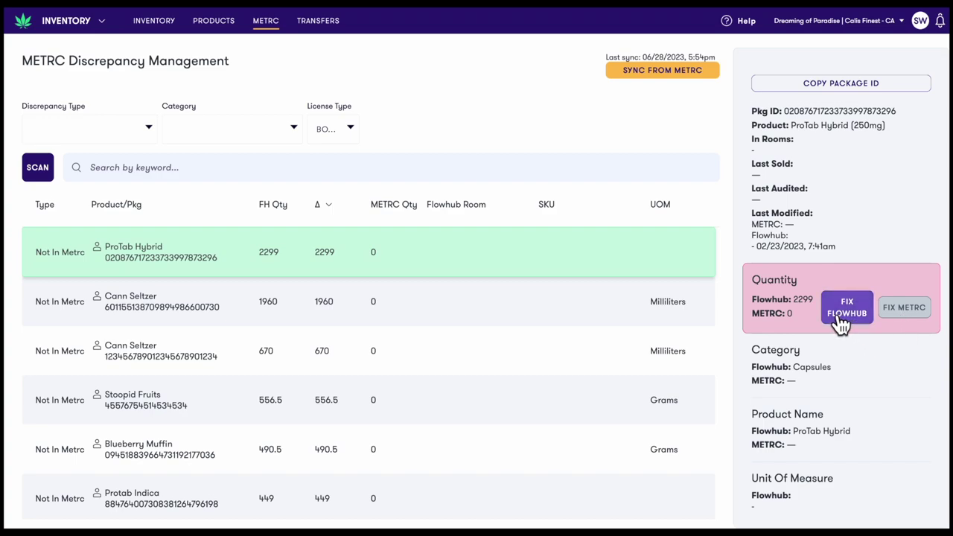
{"action": "left_click", "coordinate": [317, 20]}
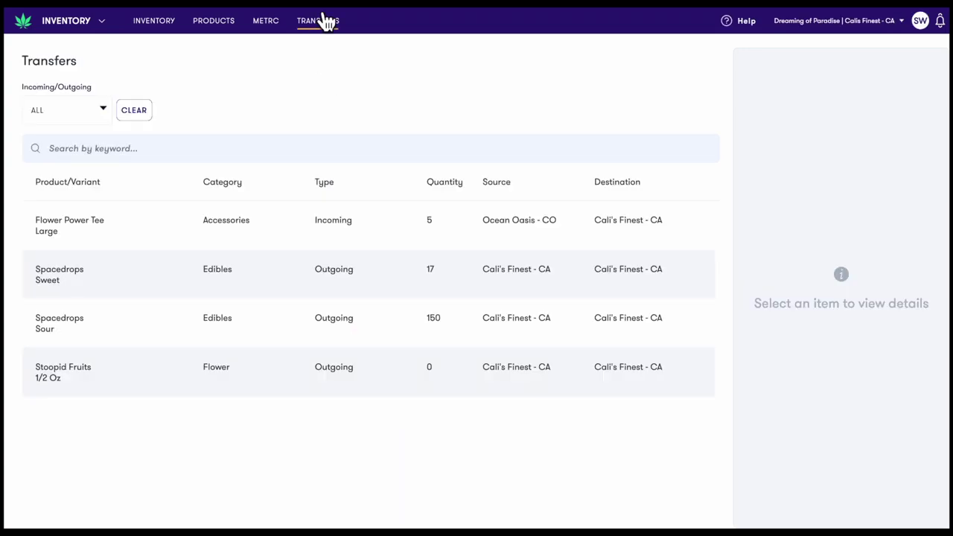
{"action": "left_click", "coordinate": [356, 225]}
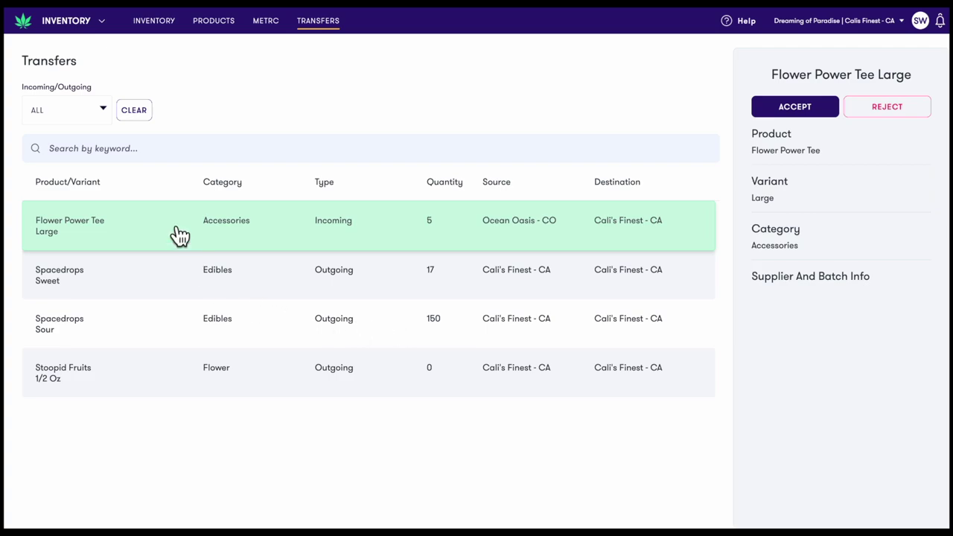
In Analytics, move through Executive Summary and Store Summary to the 06/28/2023 End of Day report
{"action": "left_click", "coordinate": [68, 28]}
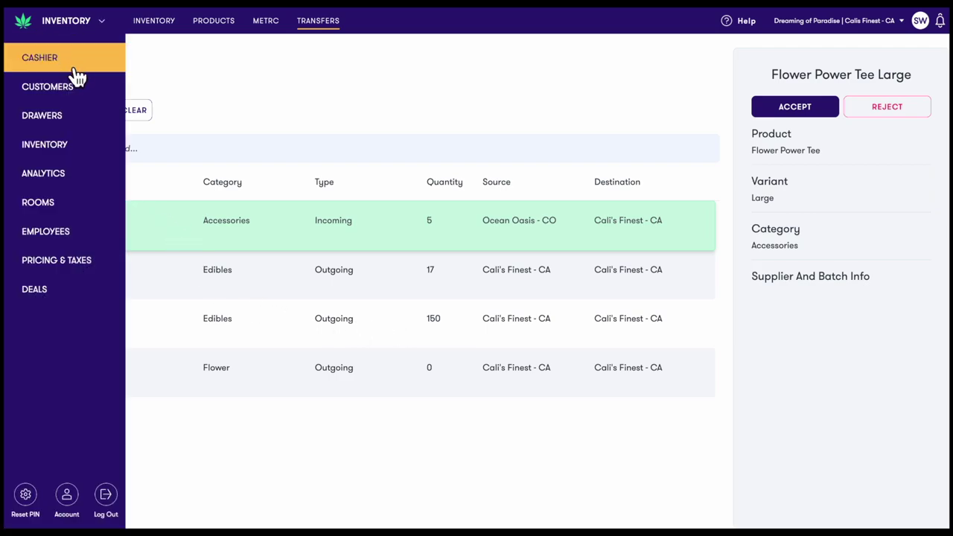
{"action": "left_click", "coordinate": [91, 174]}
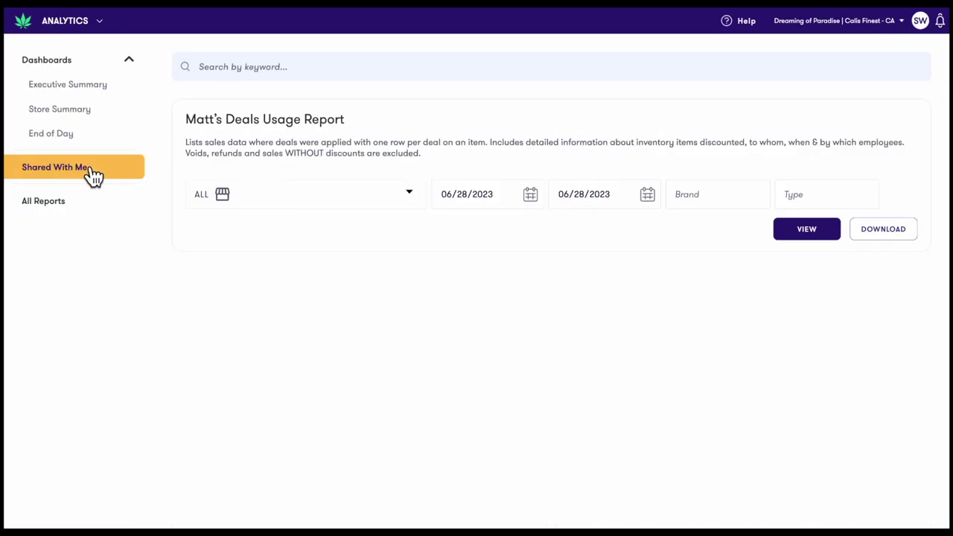
{"action": "left_click", "coordinate": [115, 91]}
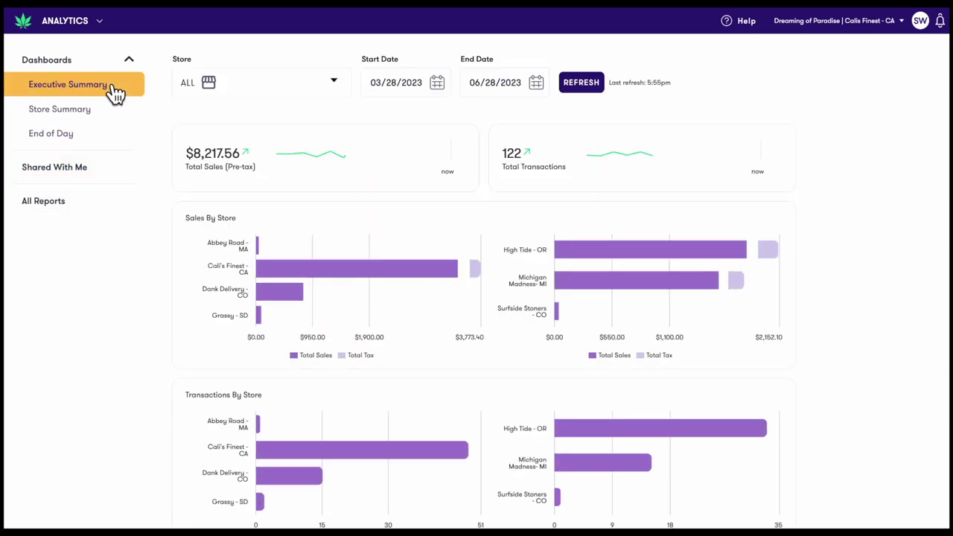
{"action": "left_click", "coordinate": [118, 118]}
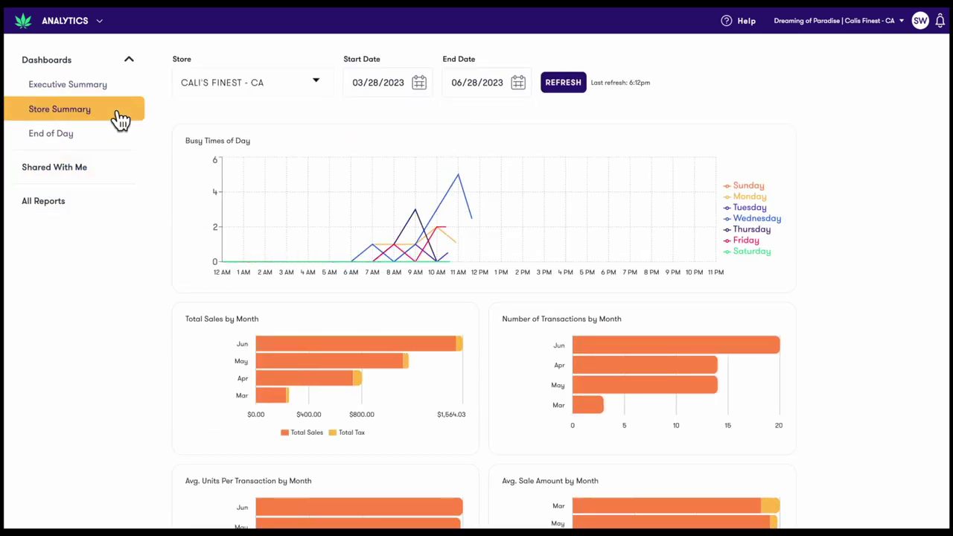
{"action": "left_click", "coordinate": [121, 141]}
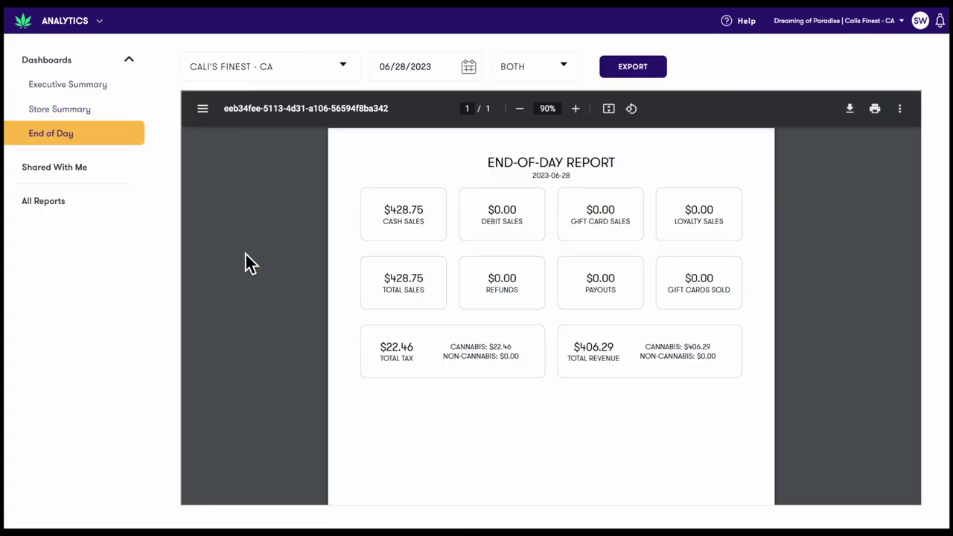
Go to the Rooms module and view the Quarantine room and Room 1 details
{"action": "left_click", "coordinate": [79, 28]}
{"action": "left_click", "coordinate": [85, 204]}
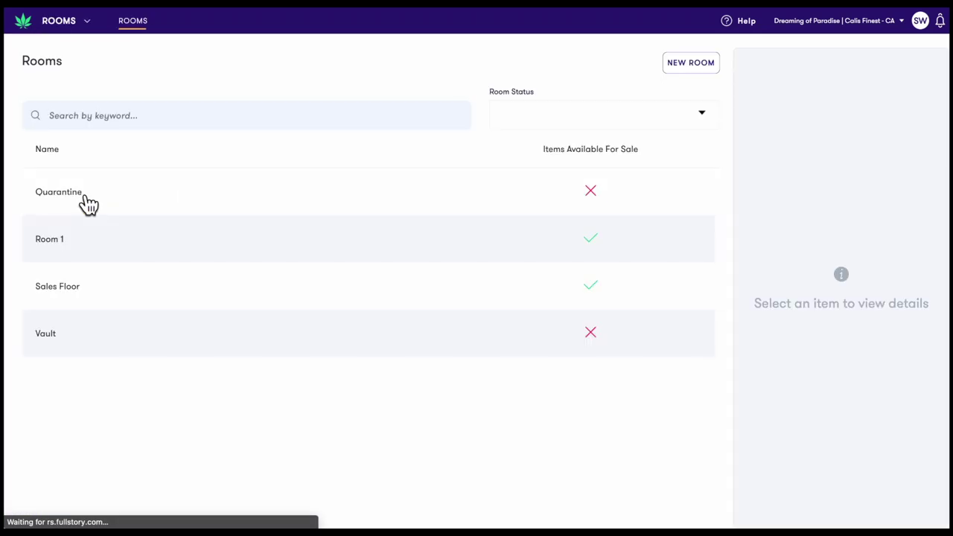
{"action": "left_click", "coordinate": [125, 208]}
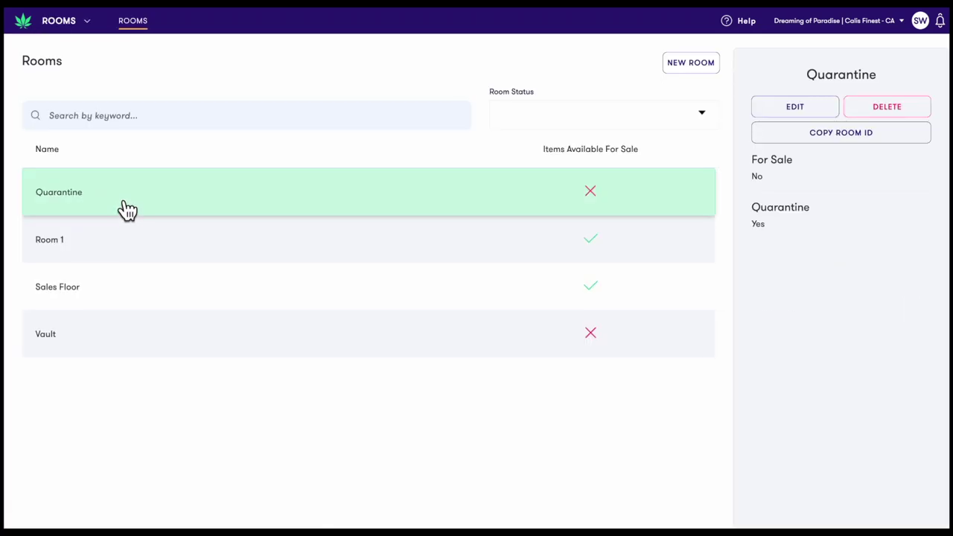
{"action": "left_click", "coordinate": [141, 238]}
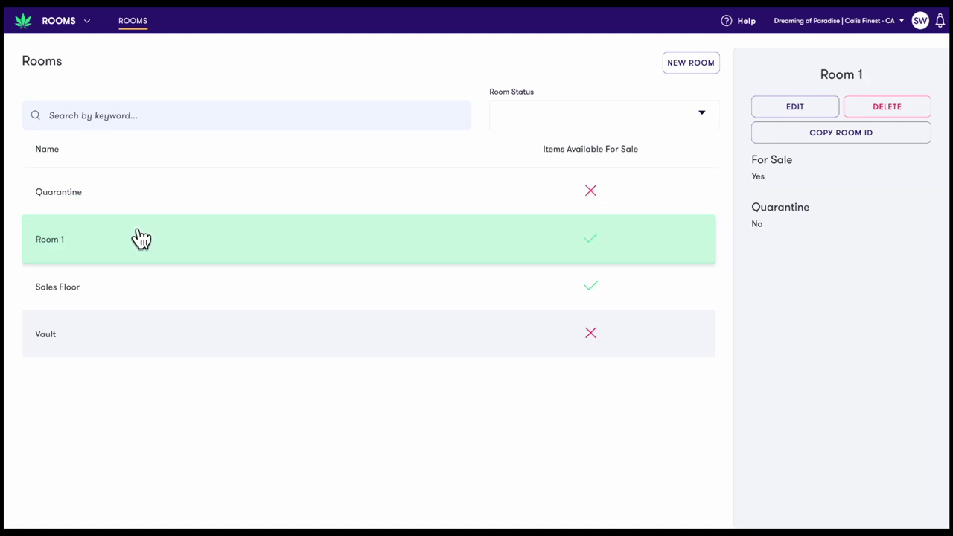
Go to the Employees module and view the first user and the Intercom Rep user
{"action": "left_click", "coordinate": [61, 22]}
{"action": "left_click", "coordinate": [59, 232]}
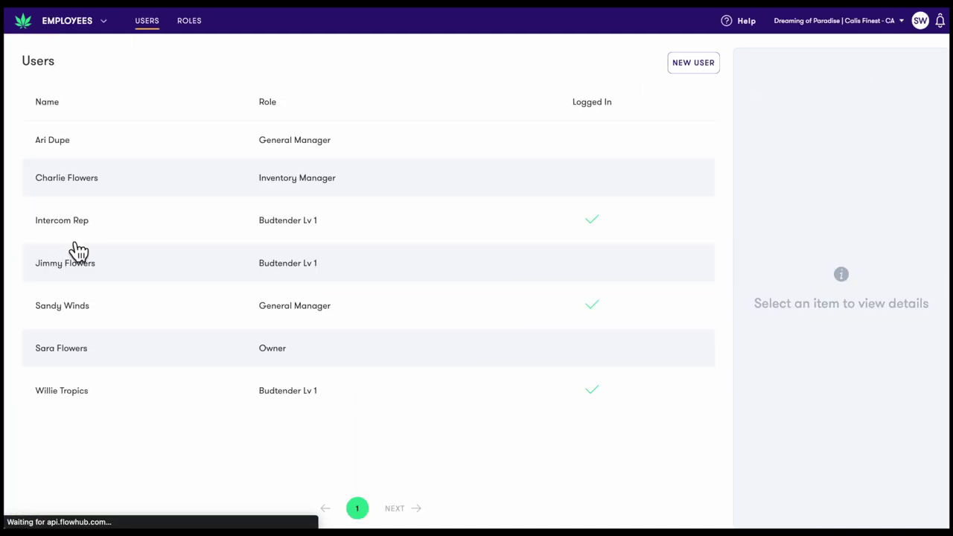
{"action": "left_click", "coordinate": [176, 141]}
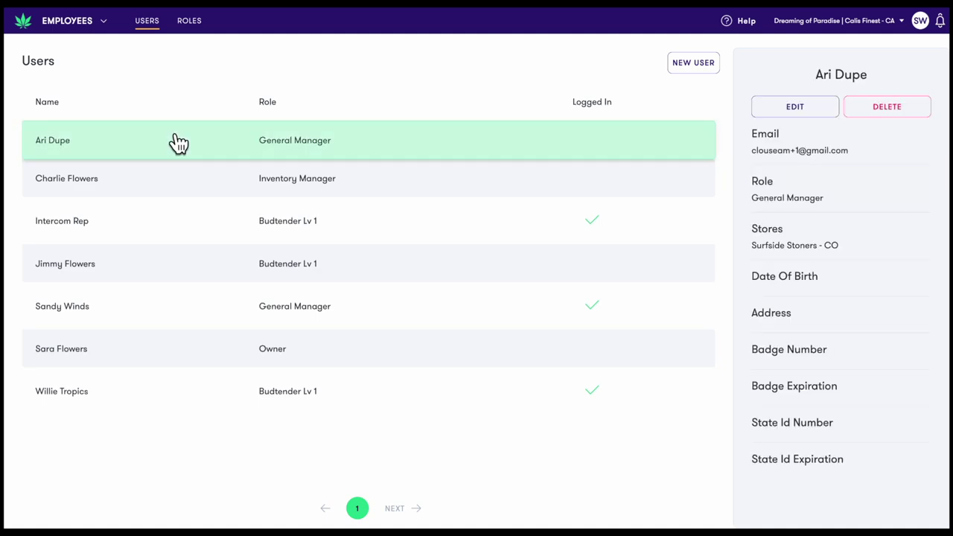
{"action": "left_click", "coordinate": [192, 227]}
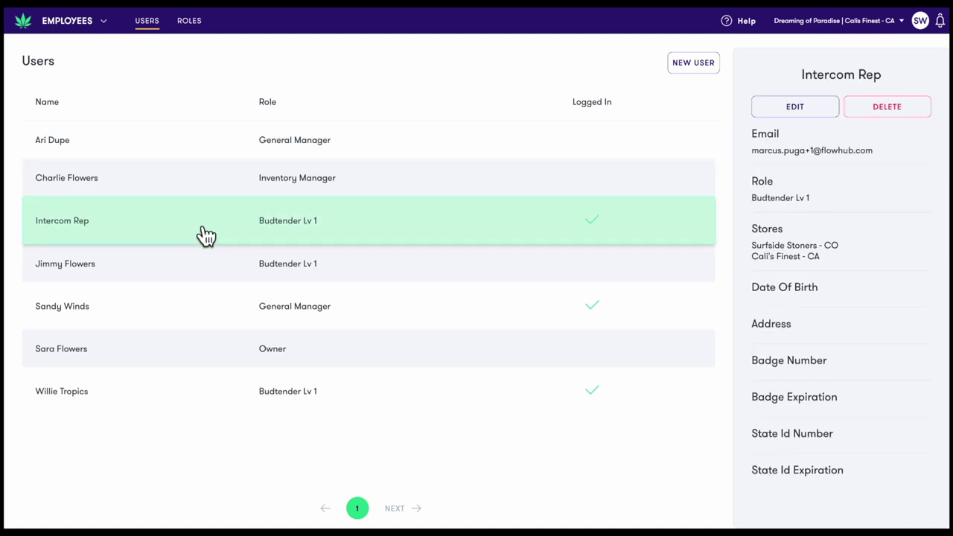
Review the Budtender Lv 1 role's permissions and cancel its edit without changes
{"action": "left_click", "coordinate": [190, 22]}
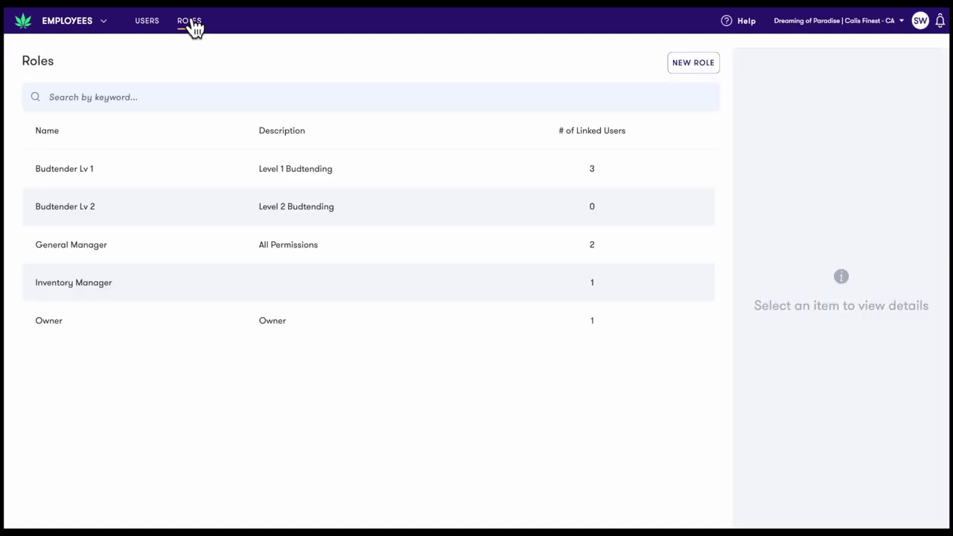
{"action": "left_click", "coordinate": [260, 176]}
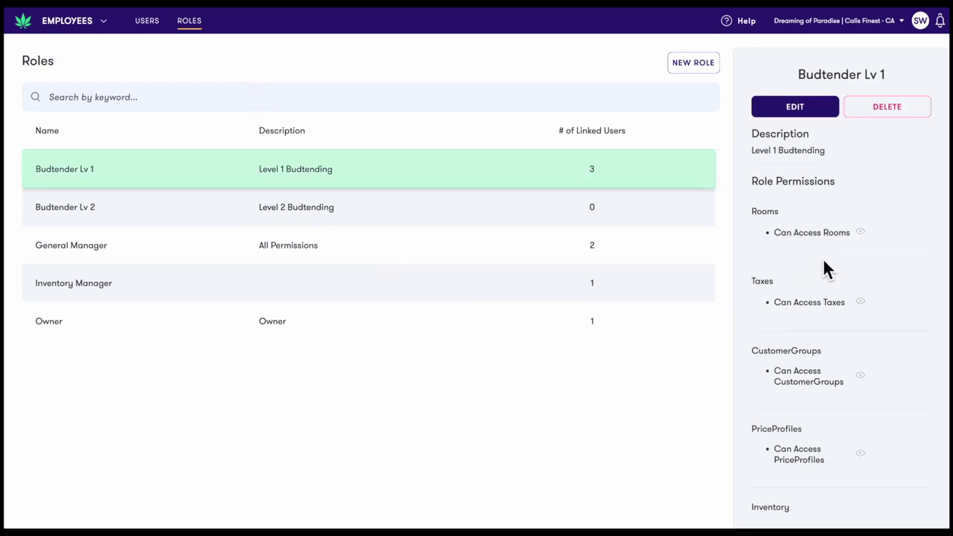
{"action": "scroll", "coordinate": [865, 231], "scroll_direction": "down", "scroll_amount": 4}
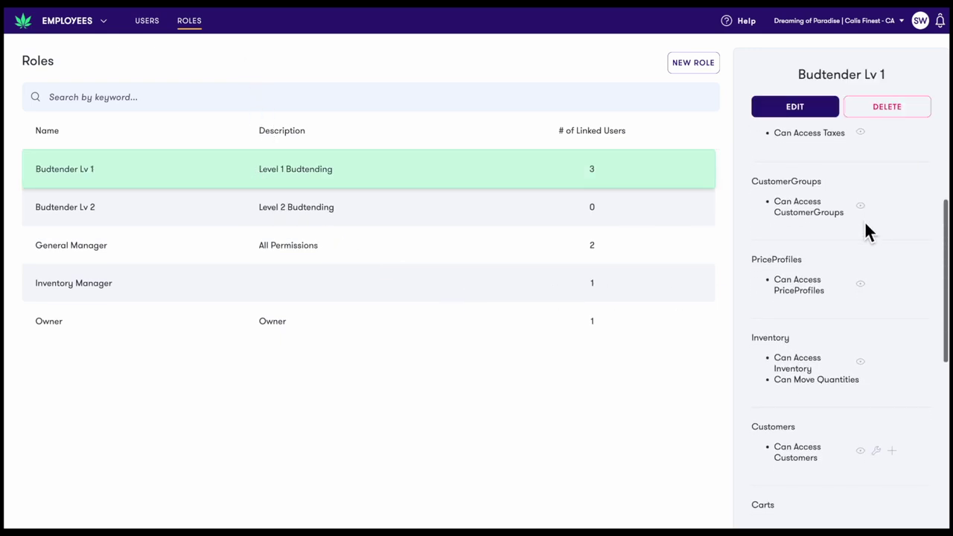
{"action": "scroll", "coordinate": [863, 223], "scroll_direction": "down", "scroll_amount": 2}
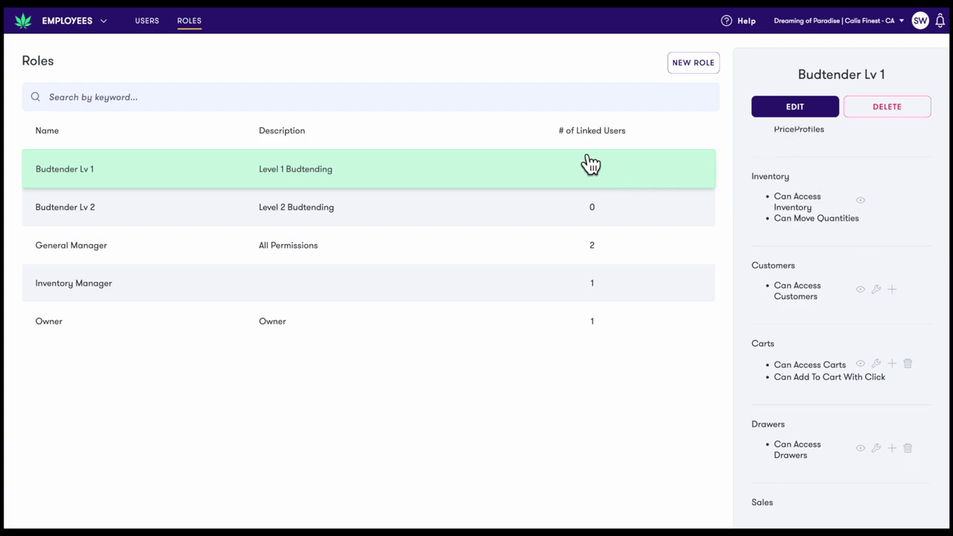
{"action": "left_click", "coordinate": [804, 108]}
{"action": "scroll", "coordinate": [740, 238], "scroll_direction": "down", "scroll_amount": 3}
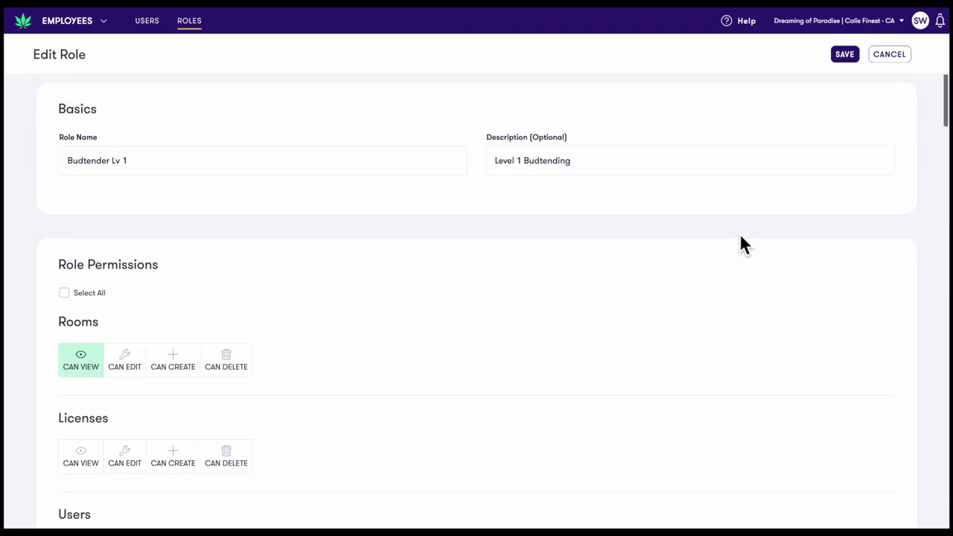
{"action": "left_click", "coordinate": [892, 57]}
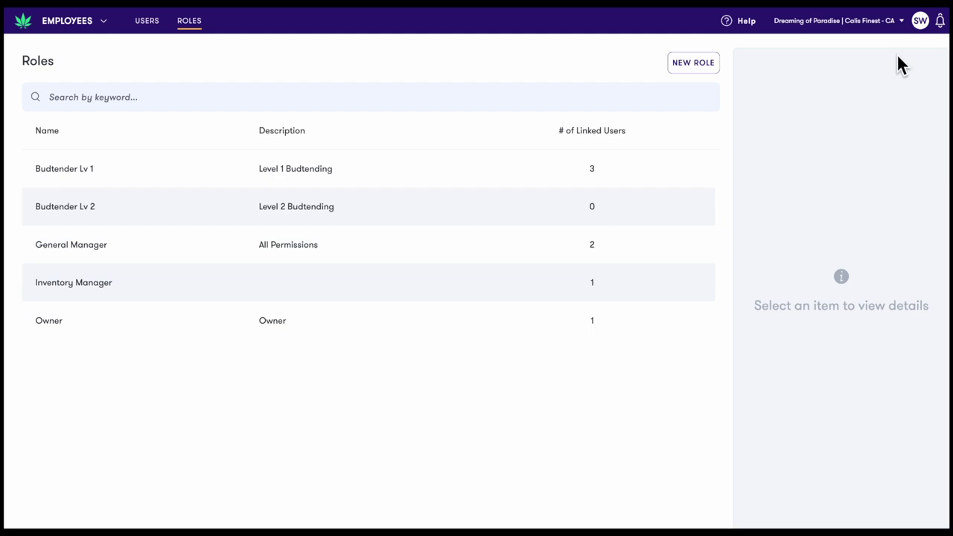
In Pricing & Taxes, view the 5 dollar profile's tiers, then the CA State Tax (10%, REC)
{"action": "left_click", "coordinate": [96, 24]}
{"action": "left_click", "coordinate": [92, 259]}
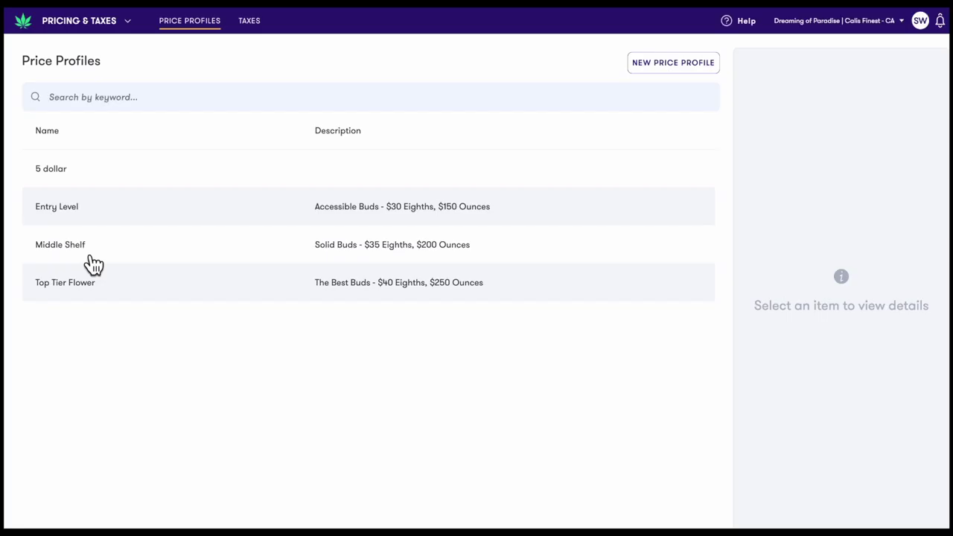
{"action": "left_click", "coordinate": [270, 182]}
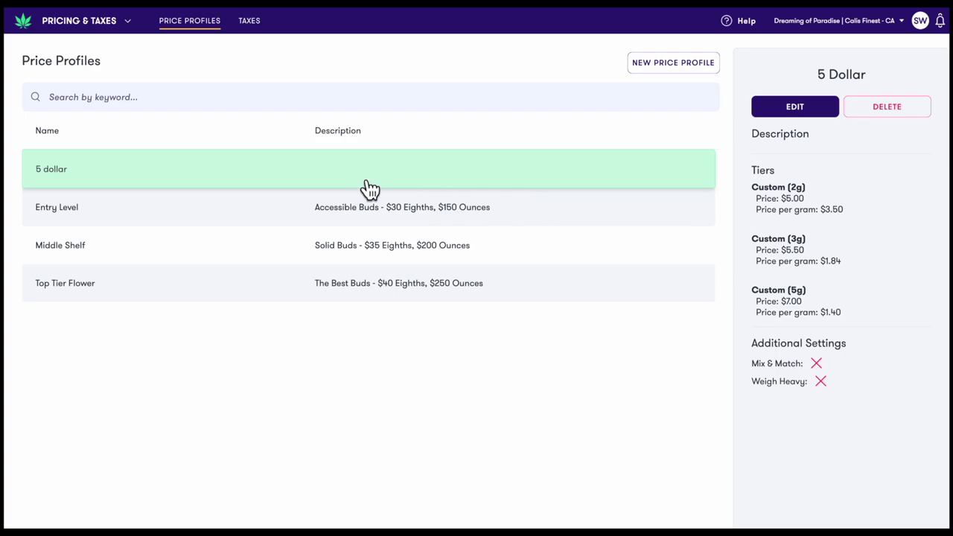
{"action": "left_click", "coordinate": [246, 24]}
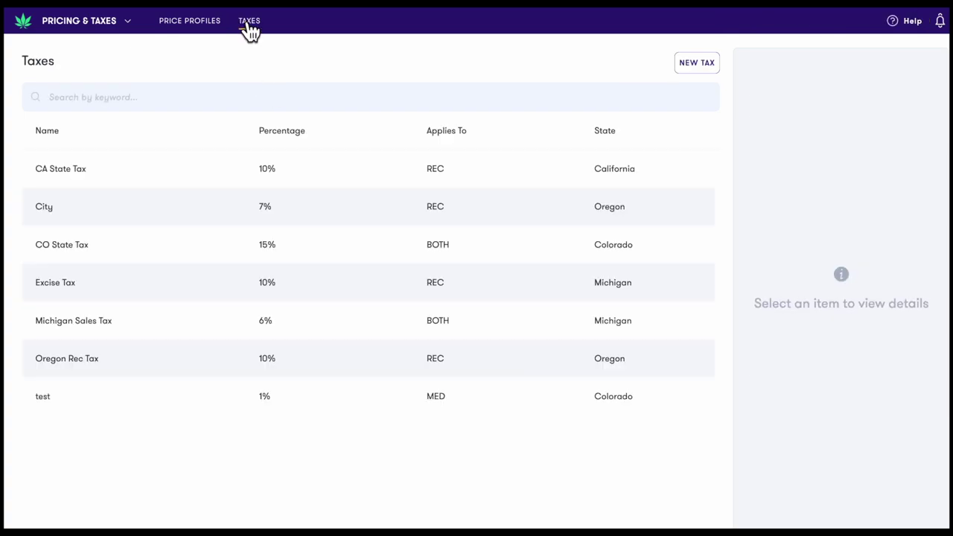
{"action": "left_click", "coordinate": [257, 178]}
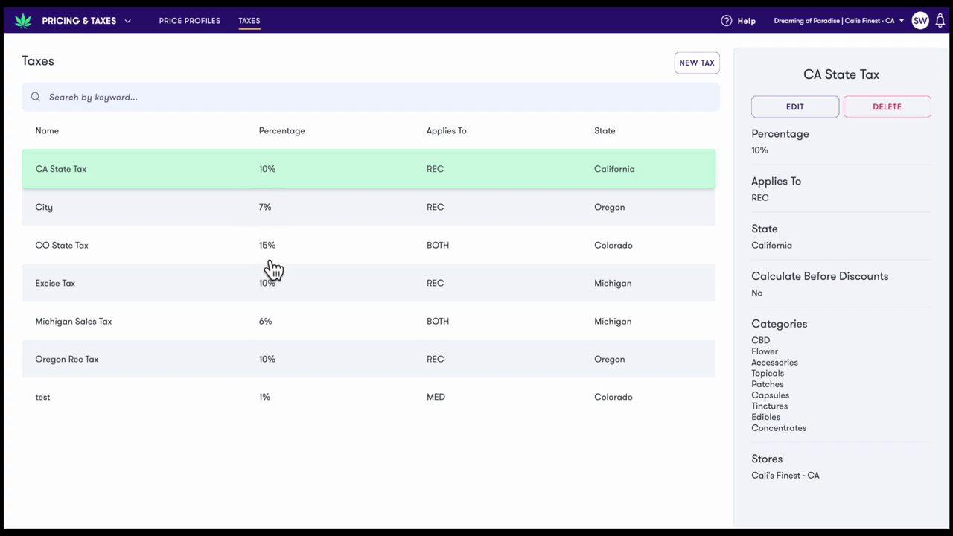
In Deals, start a new deal, try Product Discount, Buy & Get and Bundle, then cancel
{"action": "left_click", "coordinate": [122, 28]}
{"action": "left_click", "coordinate": [89, 287]}
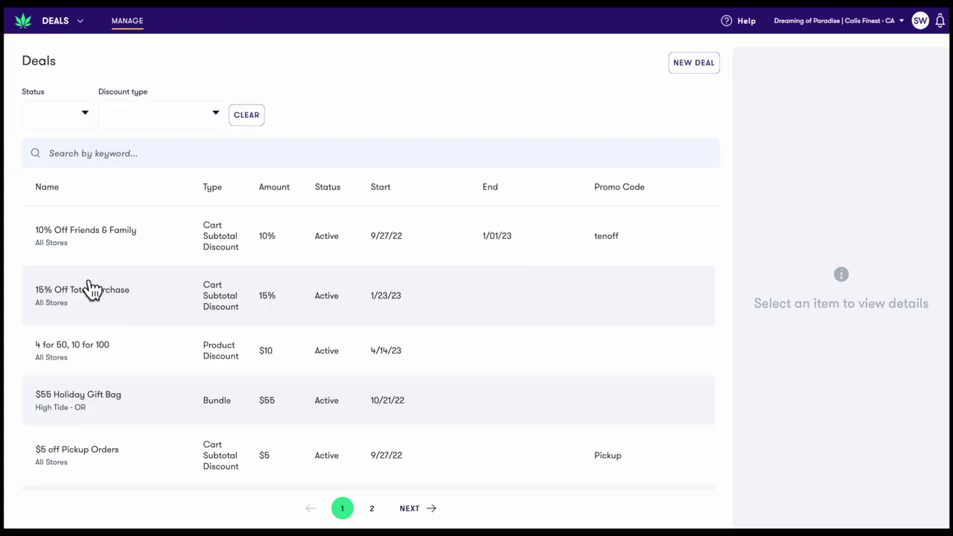
{"action": "left_click", "coordinate": [692, 63]}
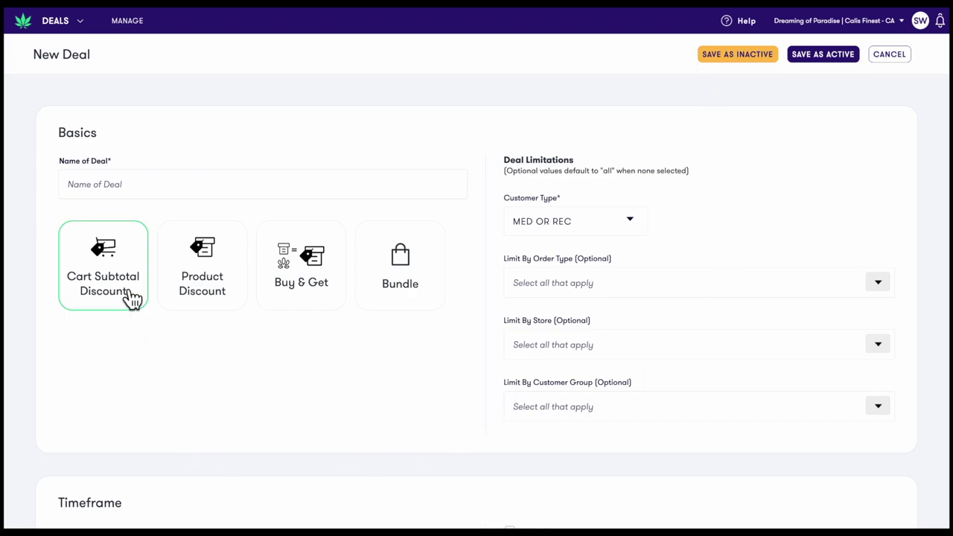
{"action": "left_click", "coordinate": [187, 293]}
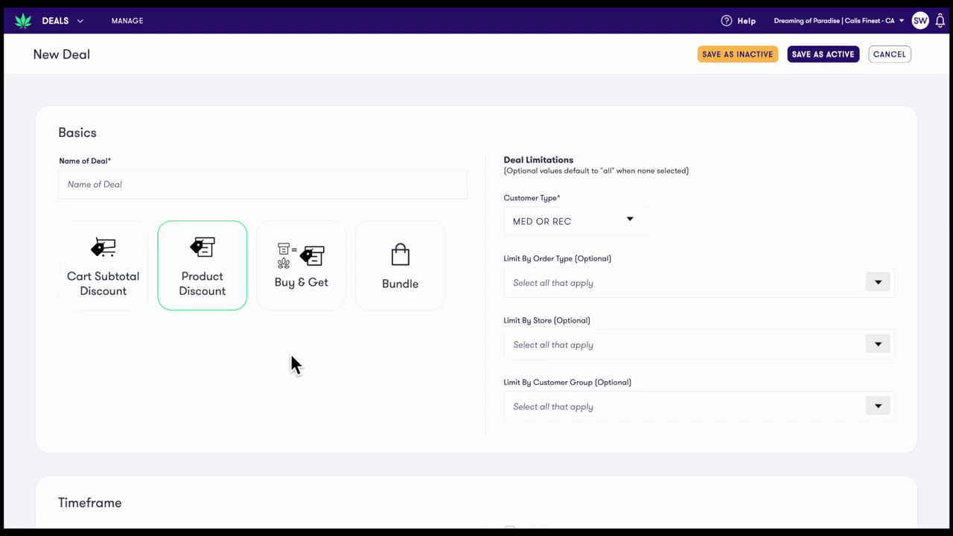
{"action": "left_click", "coordinate": [310, 310]}
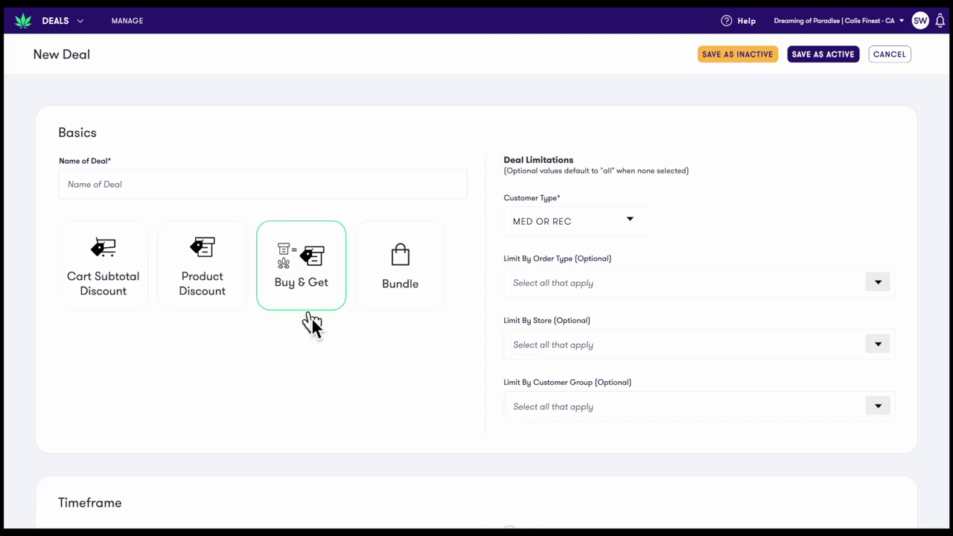
{"action": "left_click", "coordinate": [406, 309]}
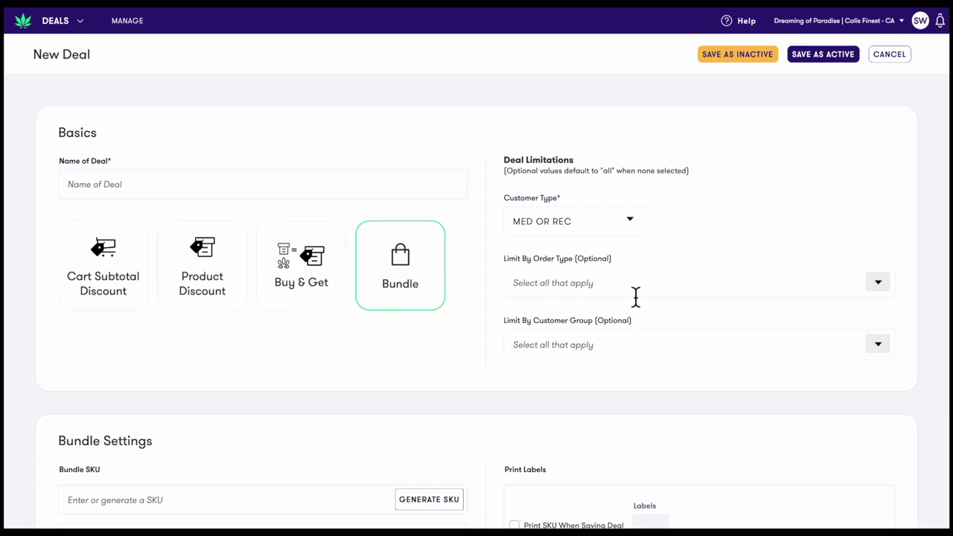
{"action": "left_click", "coordinate": [890, 55]}
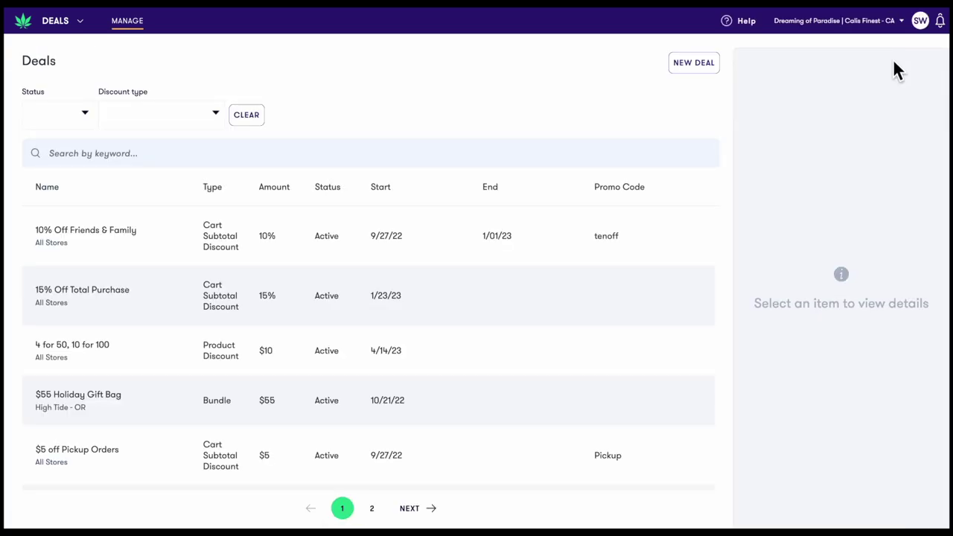
From the store selector, open Store Settings and view its Printing and Carts options
{"action": "left_click", "coordinate": [845, 22]}
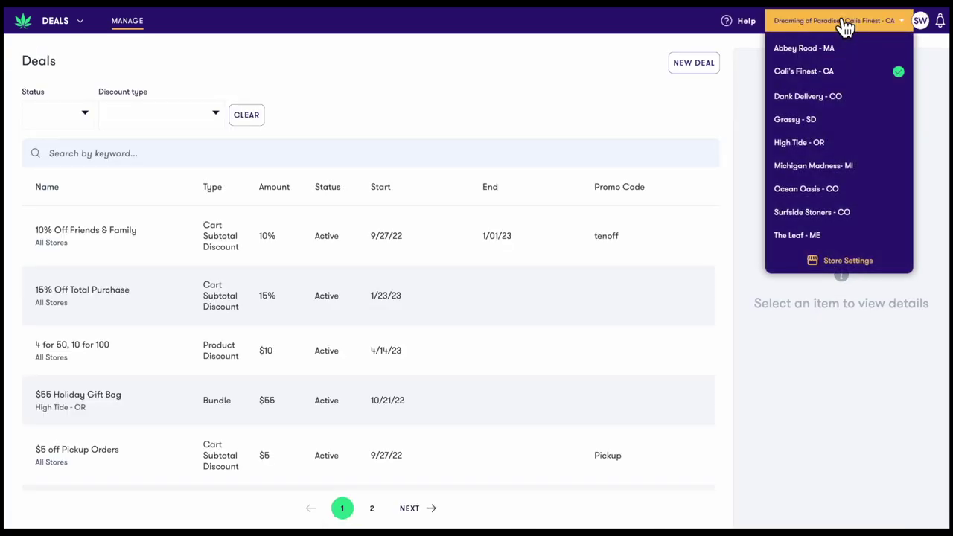
{"action": "left_click", "coordinate": [840, 260]}
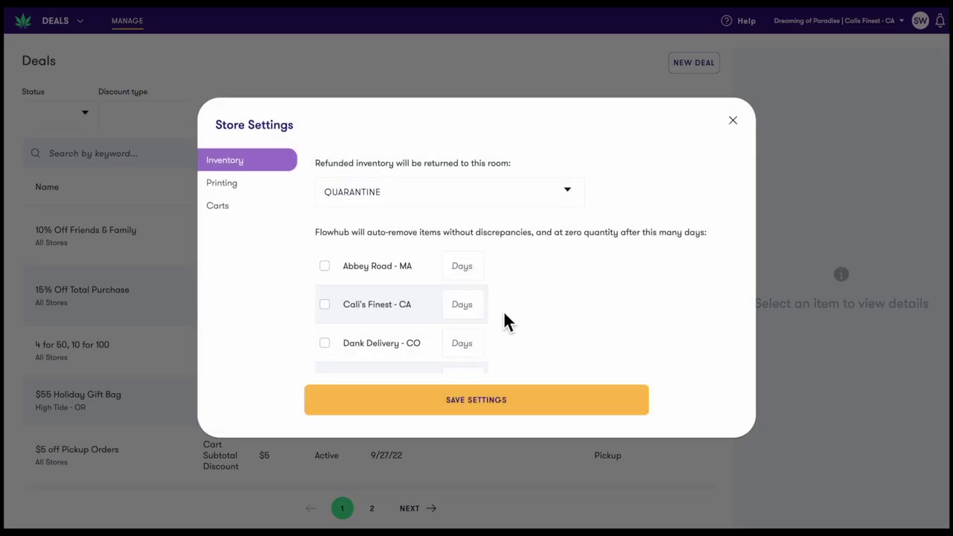
{"action": "left_click", "coordinate": [233, 186]}
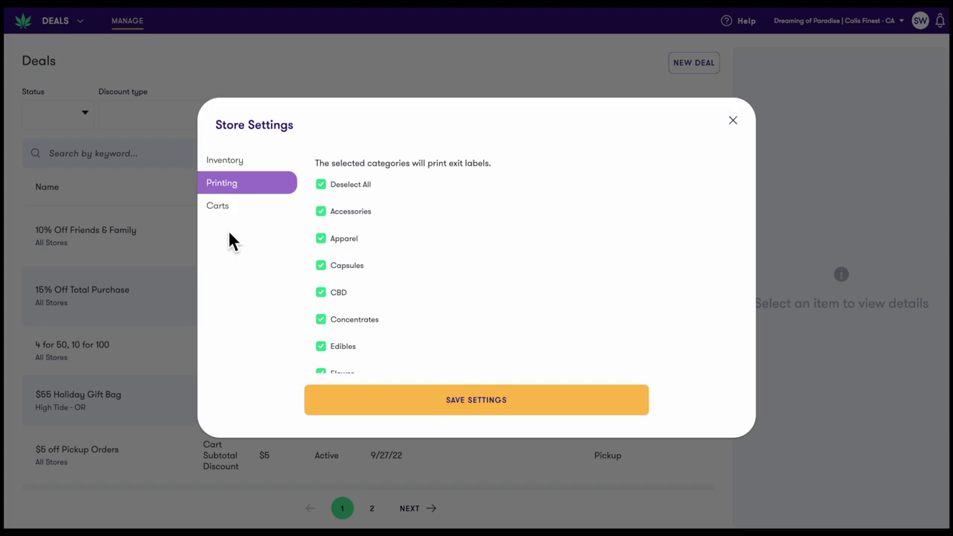
{"action": "left_click", "coordinate": [224, 213]}
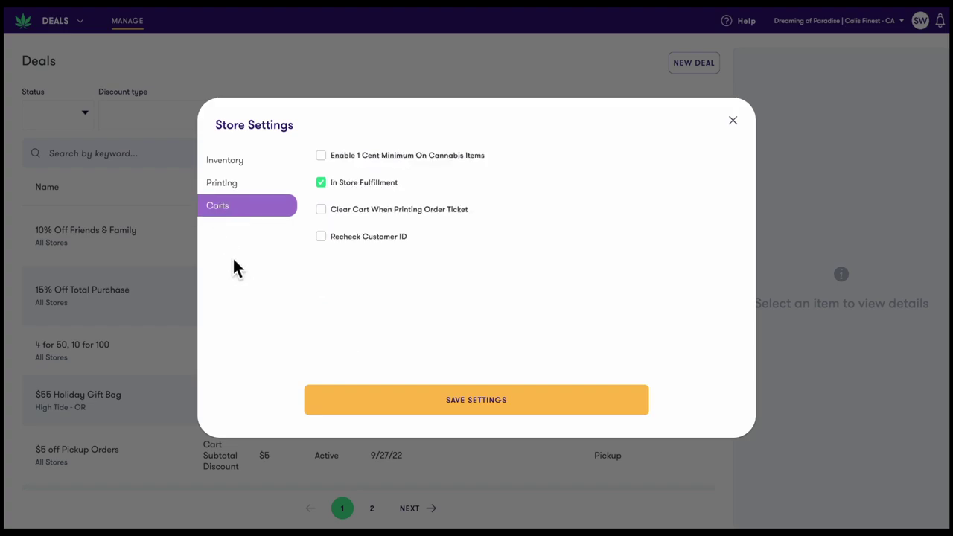